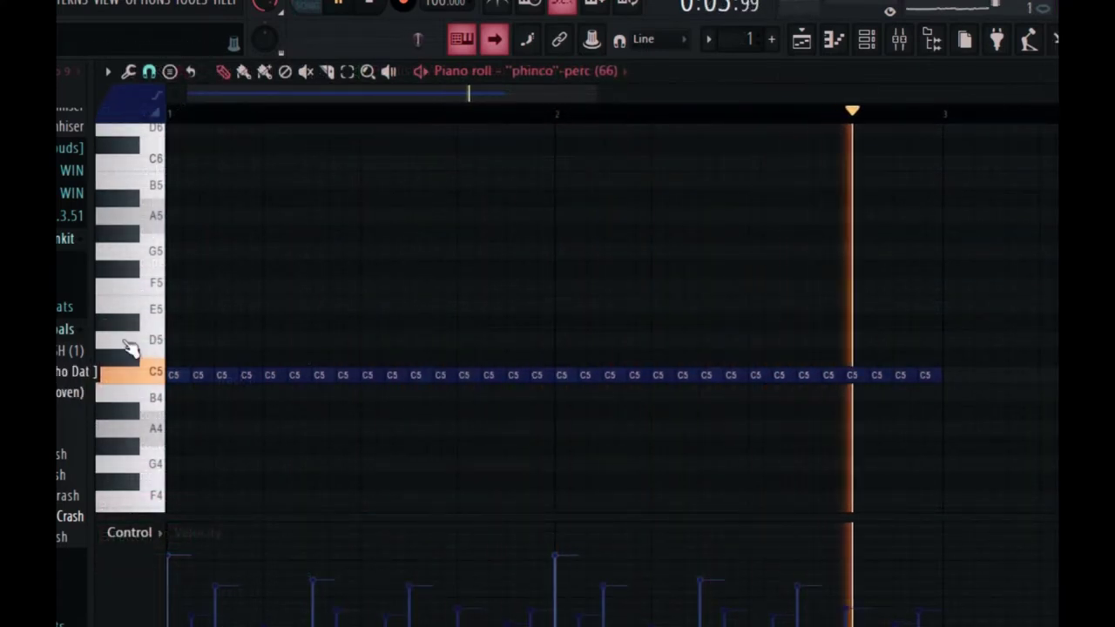
- Stop the perc (66) playback and audition the kick (8) pattern in the piano roll
key(space)
click(815, 51)
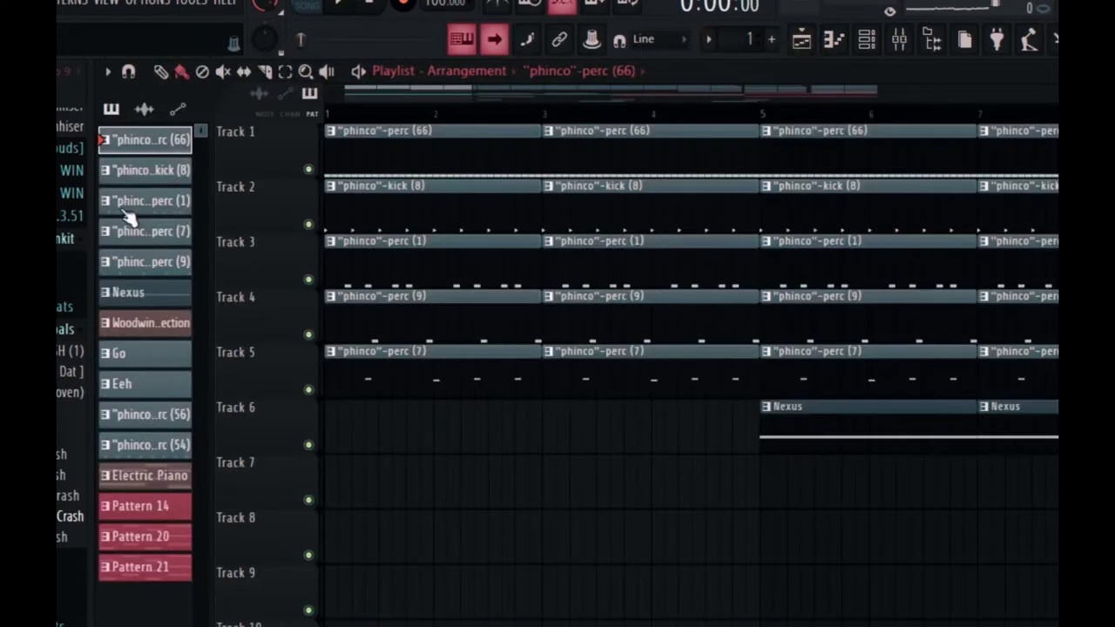
click(154, 172)
key(space)
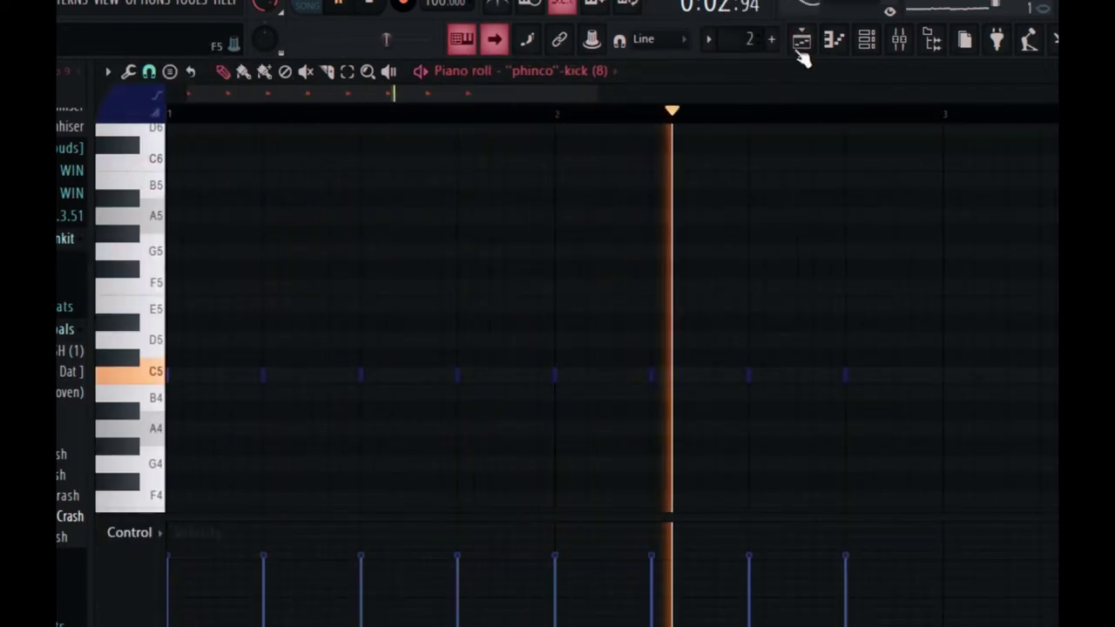
key(space)
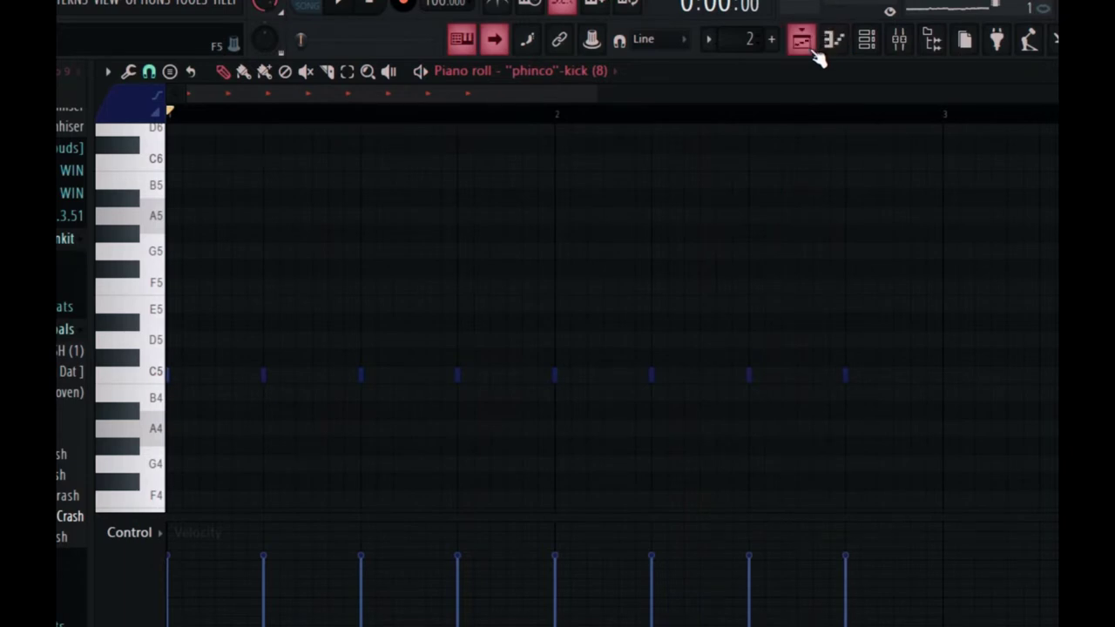
- Open the perc (1) pattern from the playlist and play its notes in the piano roll
key(F5)
click(154, 216)
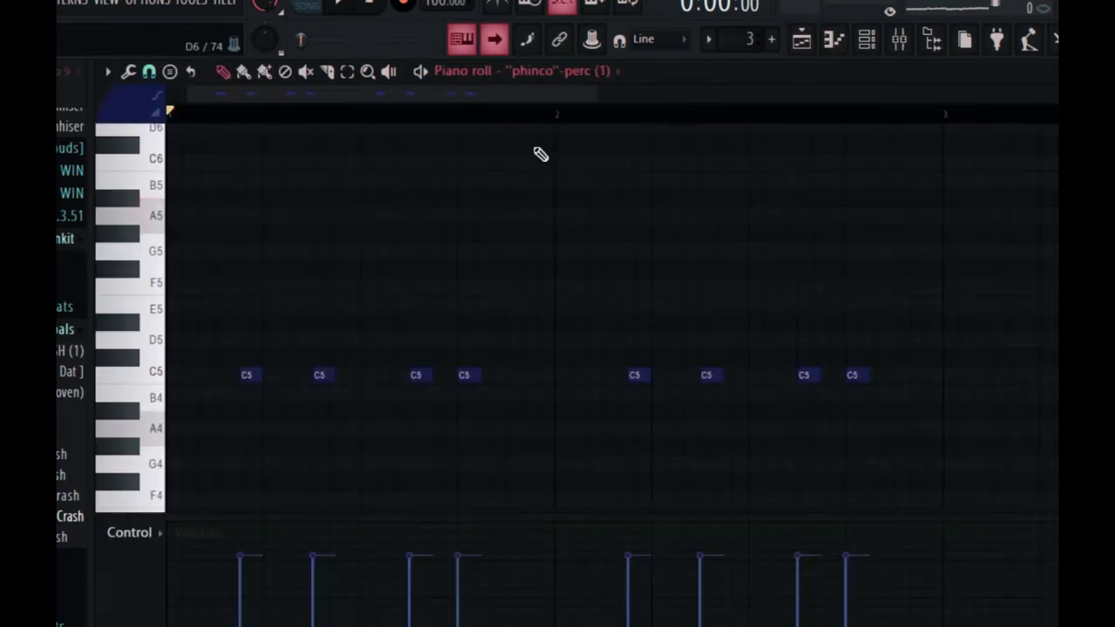
key(space)
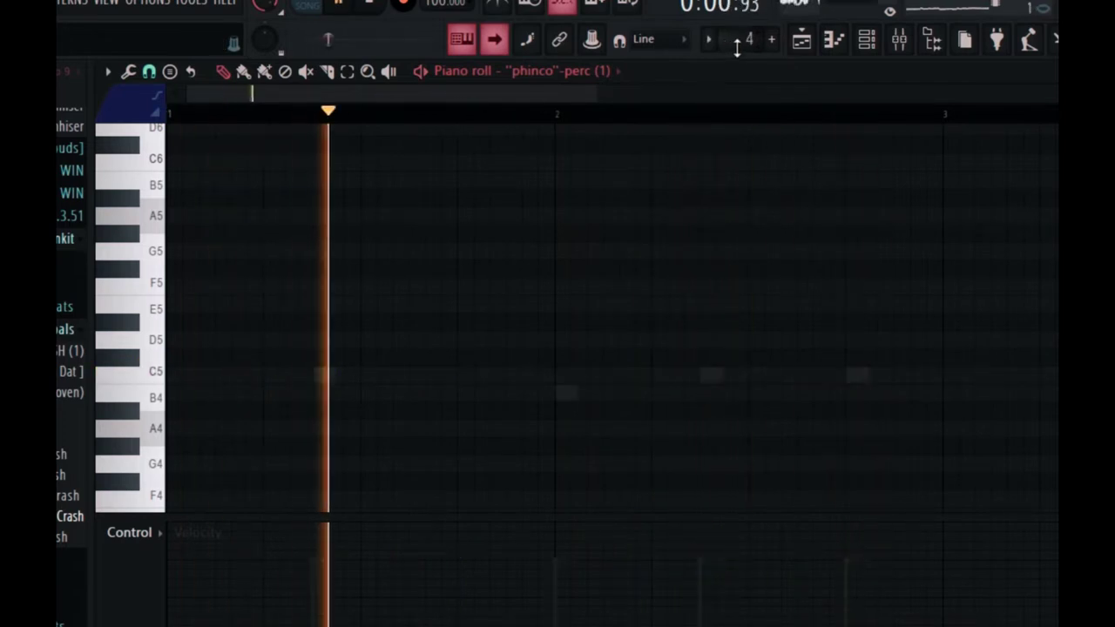
- Switch the piano roll to the perc (7) channel and play pattern 4
key(space)
click(607, 71)
click(562, 404)
key(space)
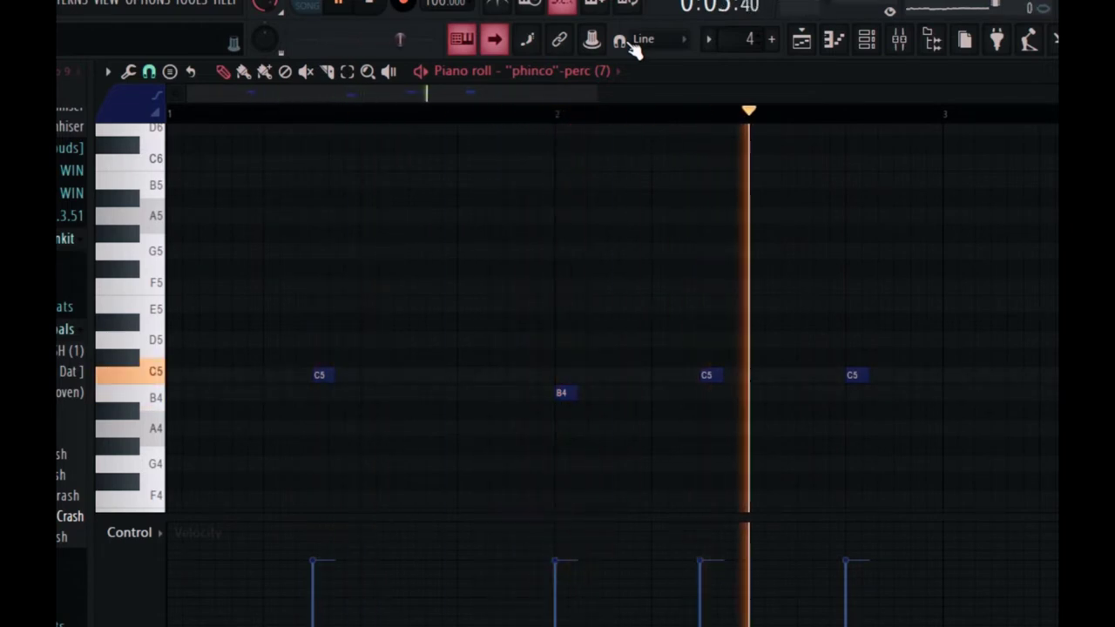
- Open the perc (9) pattern from the playlist and audition it in the piano roll
click(803, 44)
click(185, 264)
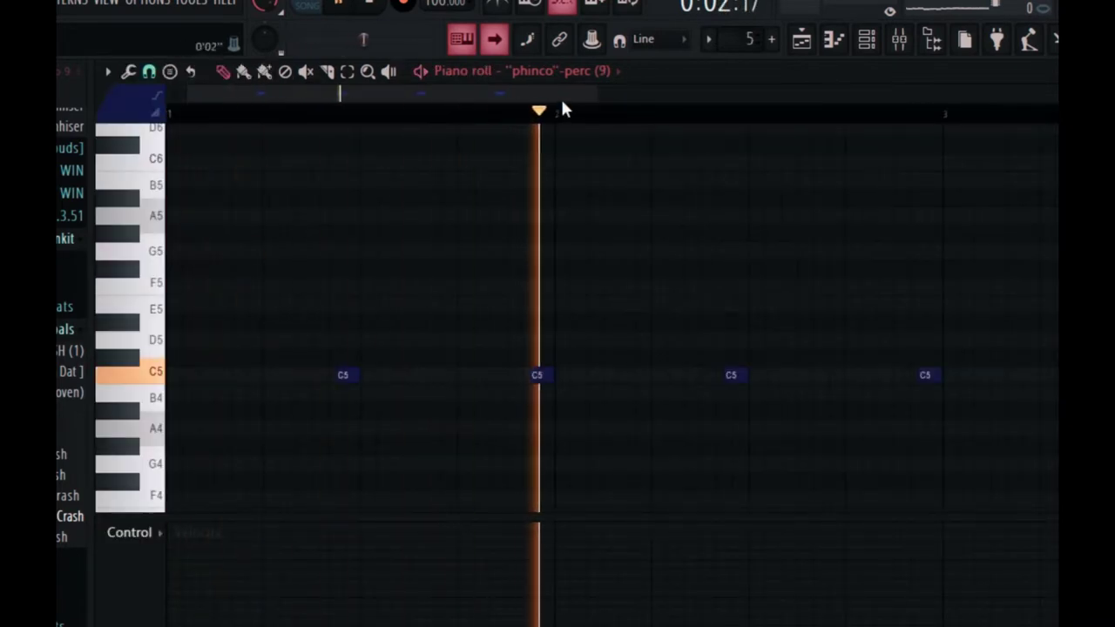
key(space)
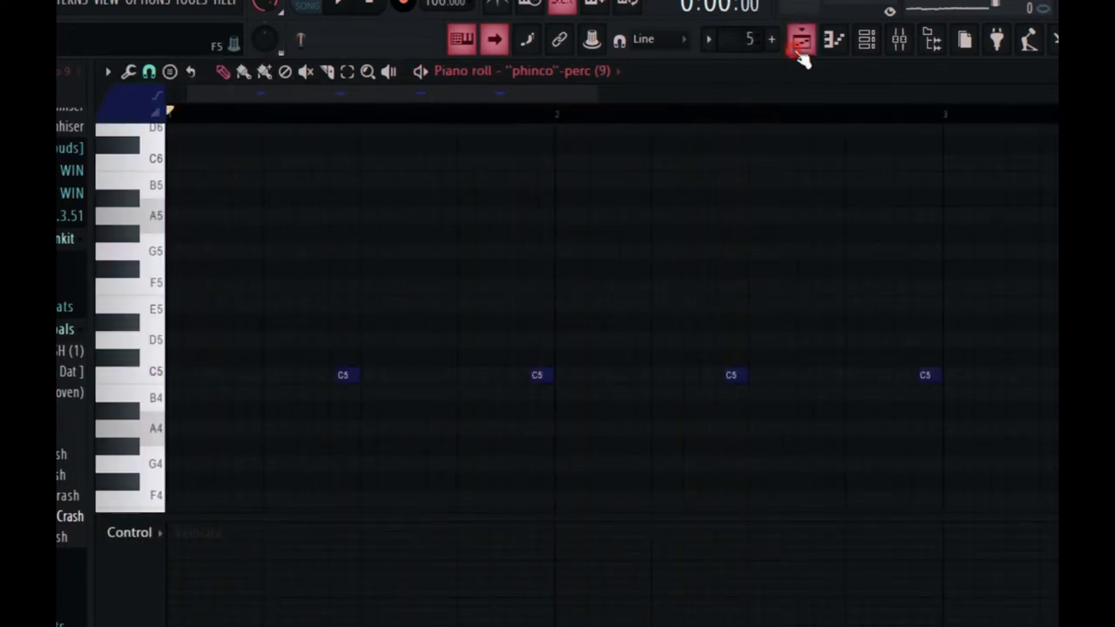
- Open the Nexus pattern from the playlist and audition its sustained note in the piano roll
click(799, 48)
double_click(135, 293)
key(space)
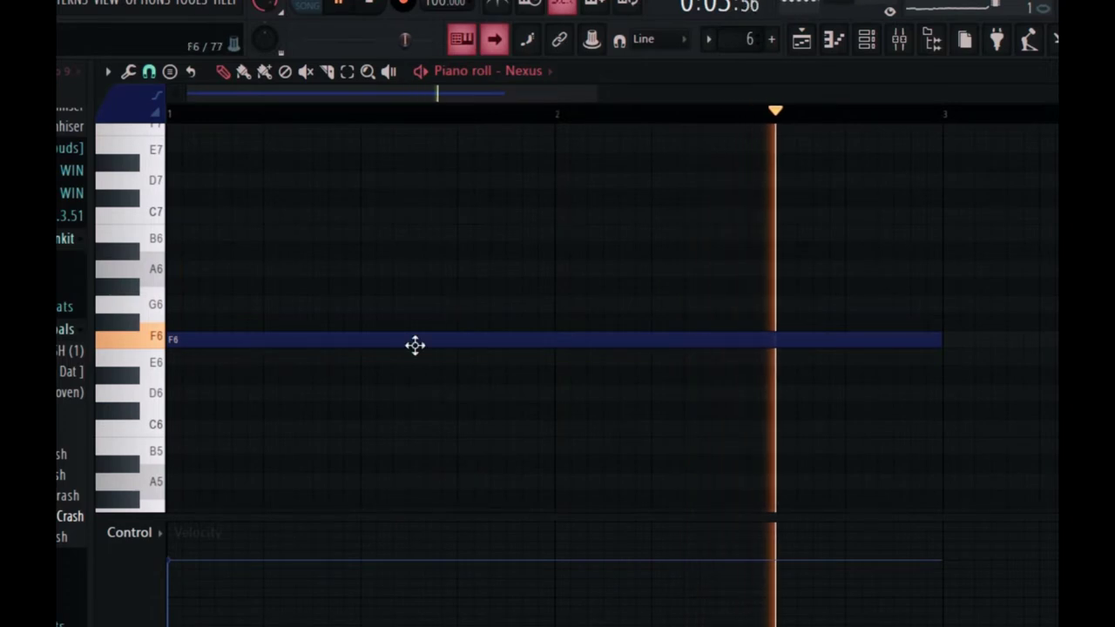
key(space)
key(space)
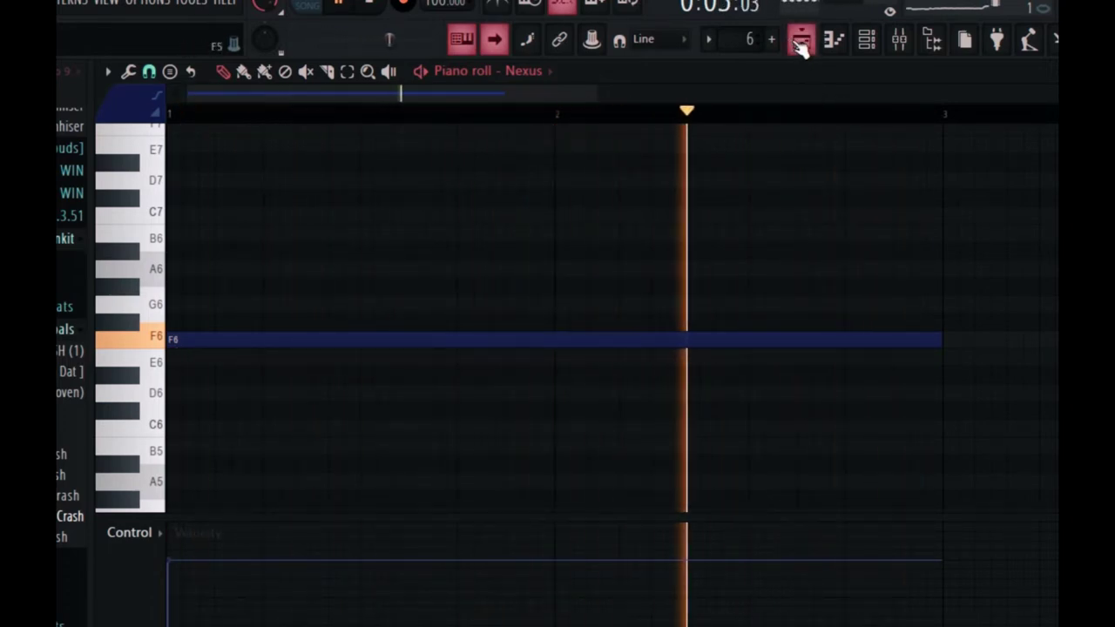
key(space)
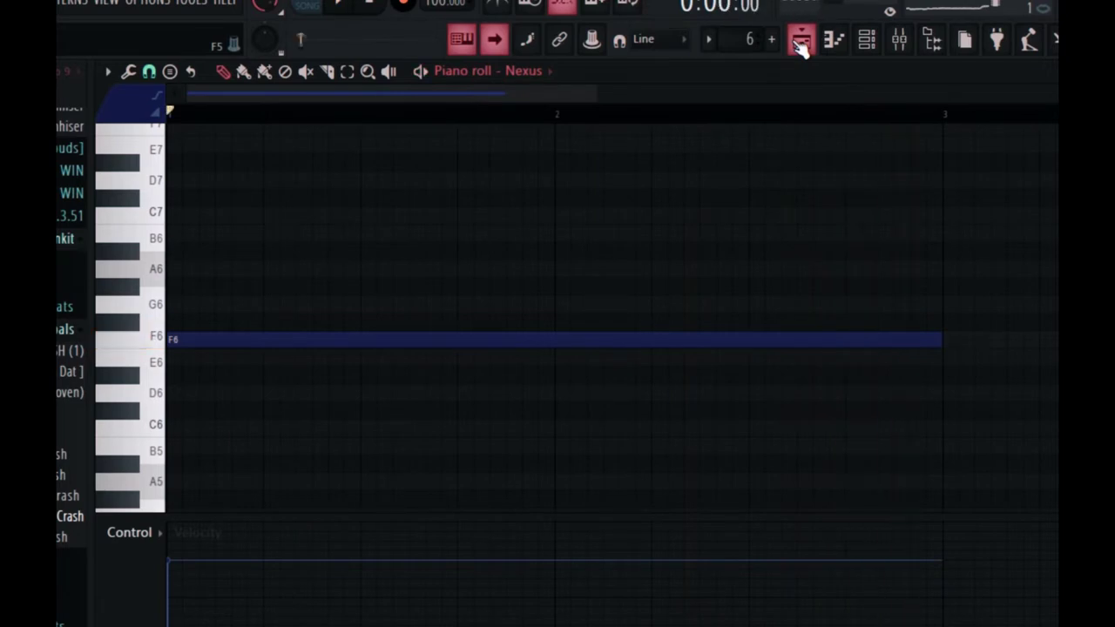
- Open the Woodwind Section pattern from the playlist and audition its notes
click(800, 43)
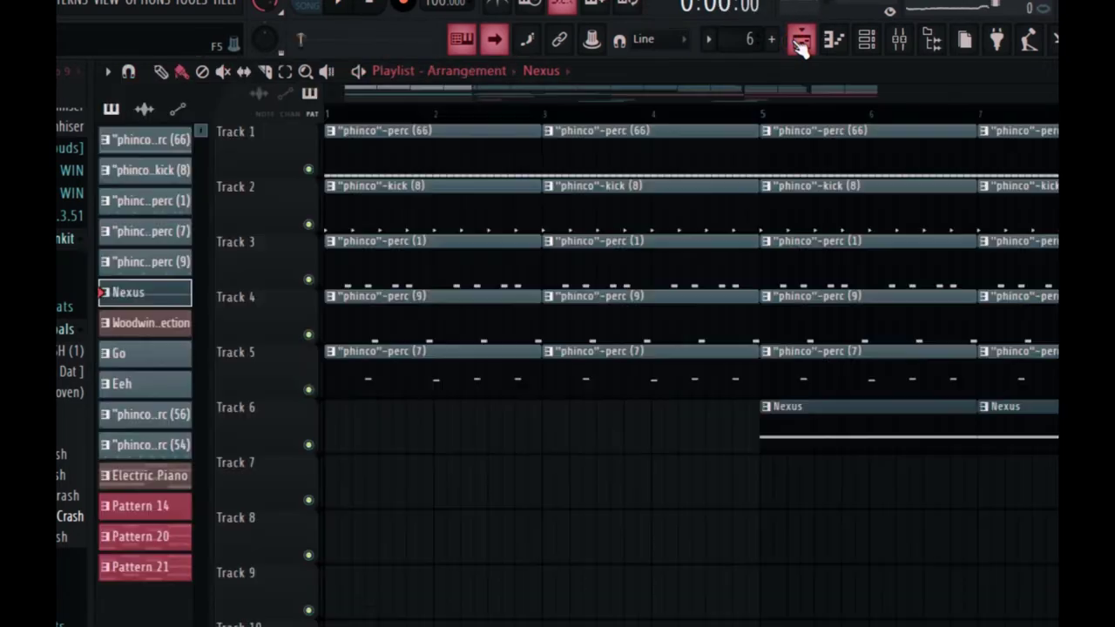
click(150, 340)
key(space)
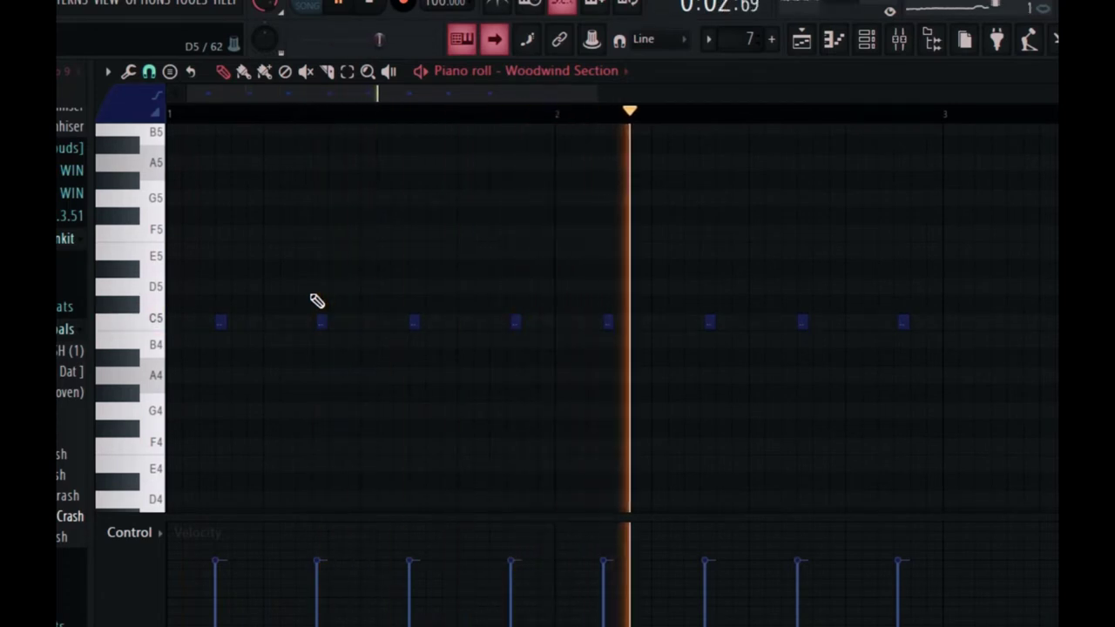
key(space)
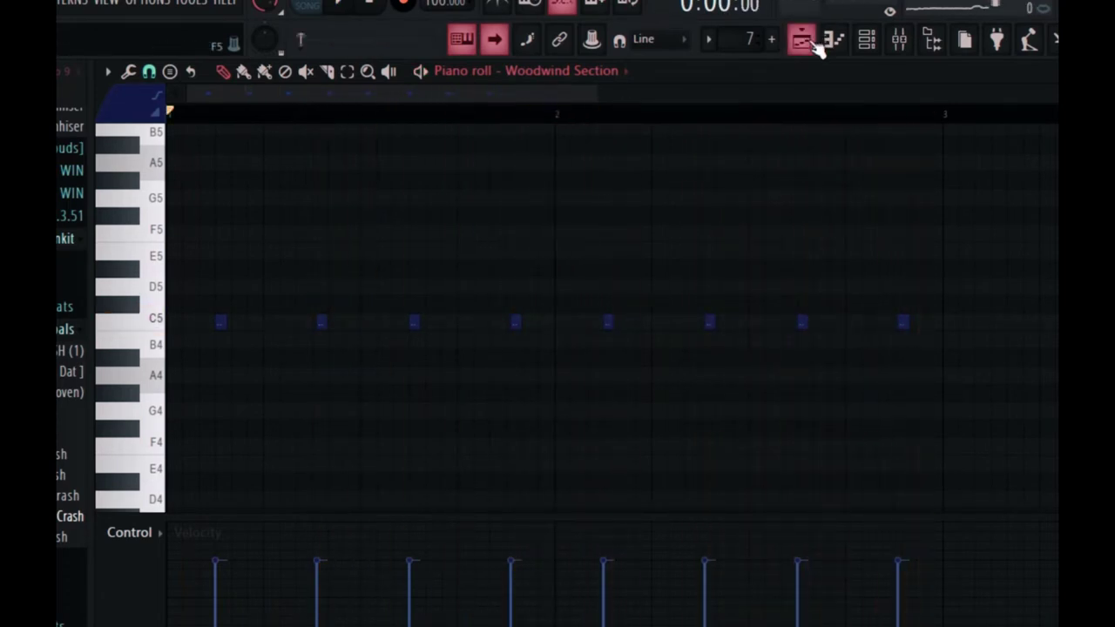
- Open the Go pattern from the playlist and play its vocal hits in the piano roll
click(802, 39)
click(135, 360)
key(space)
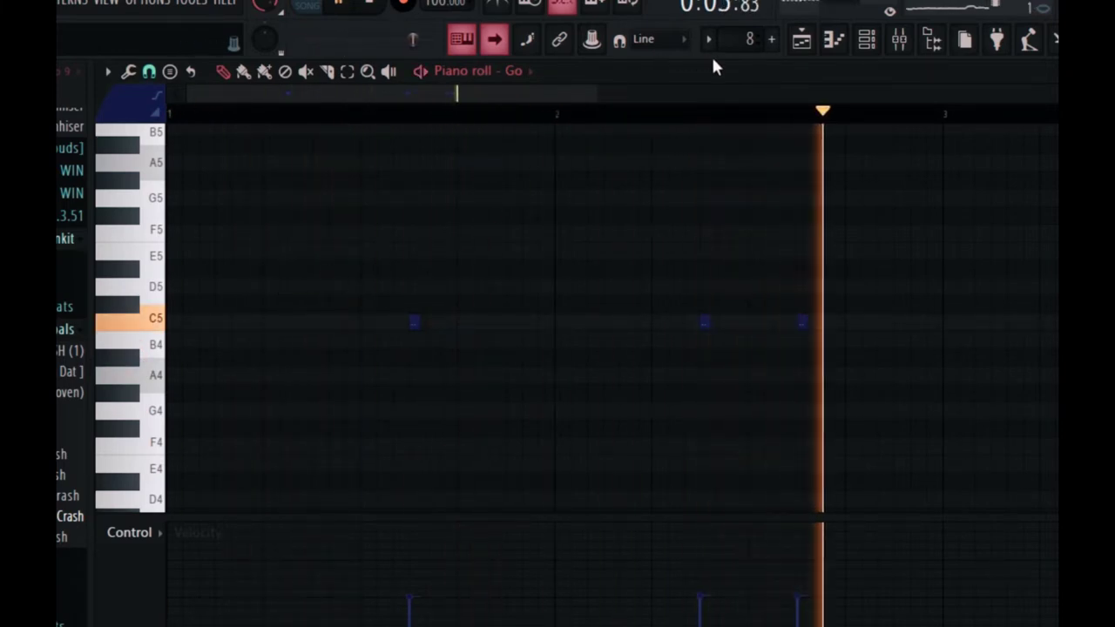
- Return to the playlist, open the perc (56) pattern and play it in the piano roll
click(801, 42)
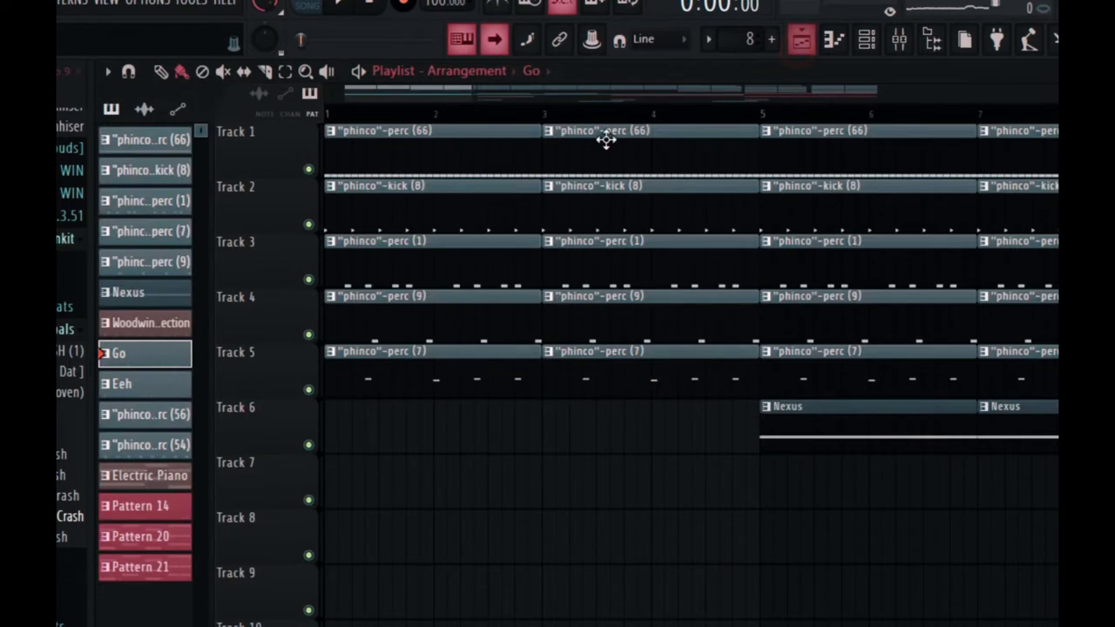
click(146, 416)
scroll(375, 299, up, 2)
key(space)
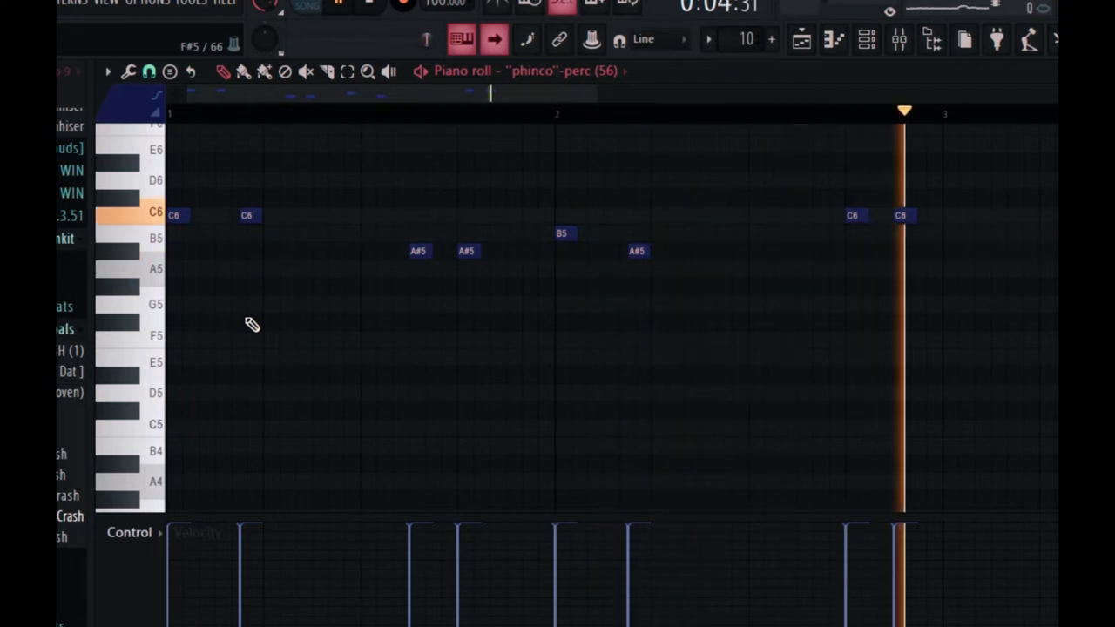
- Transpose all perc (56) notes down one octave and back up five semitones, placing the first note on F5, and stop playback
key(ctrl+a)
key(ctrl+Down)
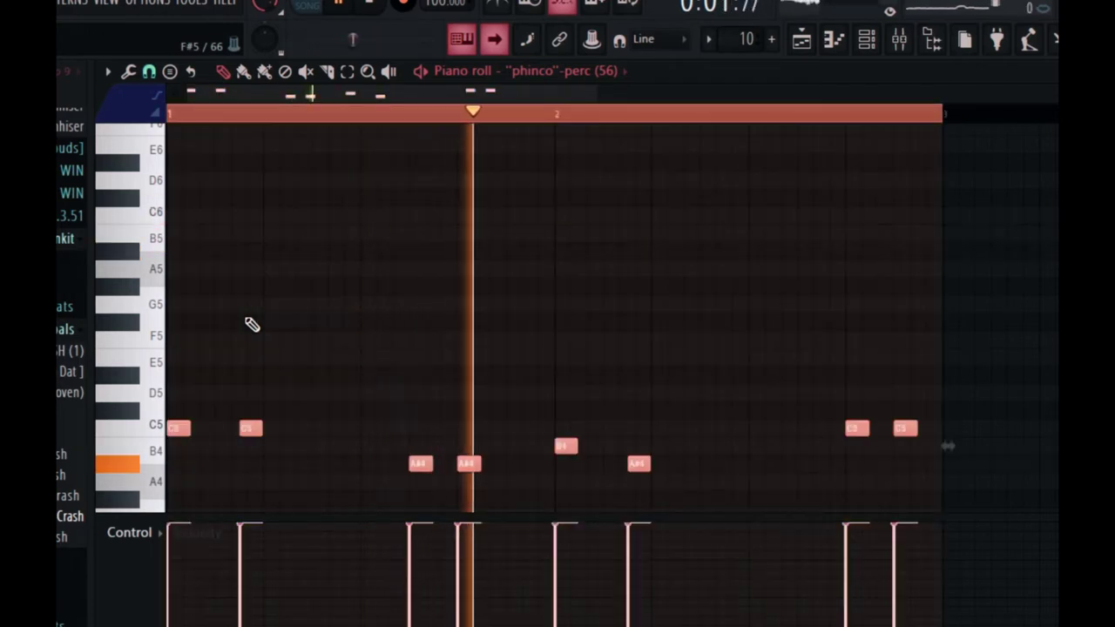
key(Up)
key(Up)
key(Up)
key(Up)
key(Up)
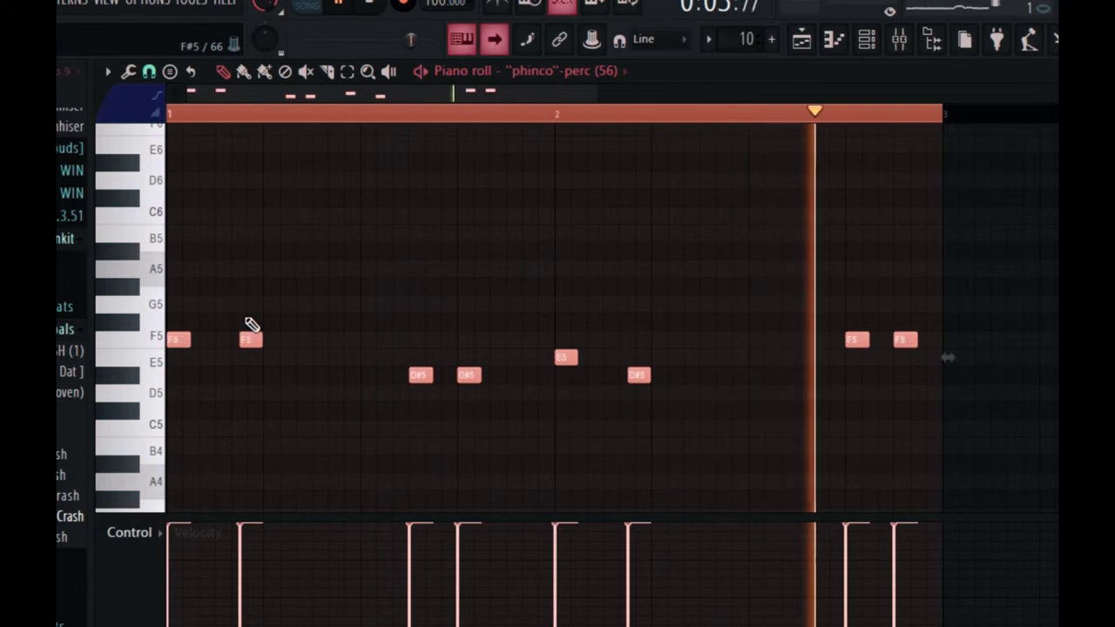
key(space)
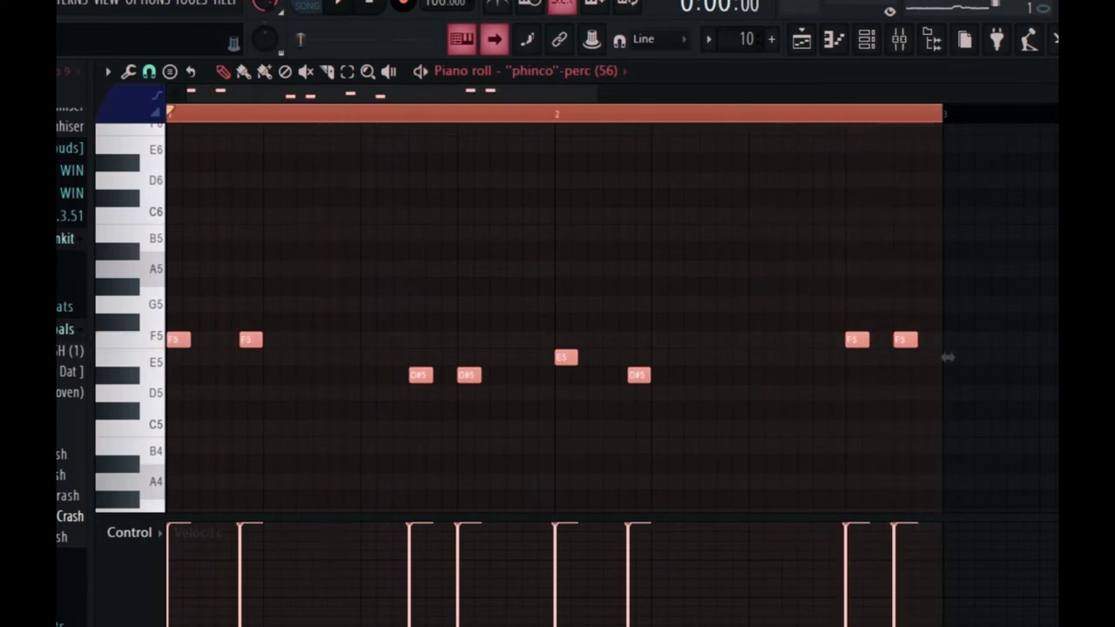
- Open the perc (54) pattern from the playlist and play its notes in the piano roll
click(803, 42)
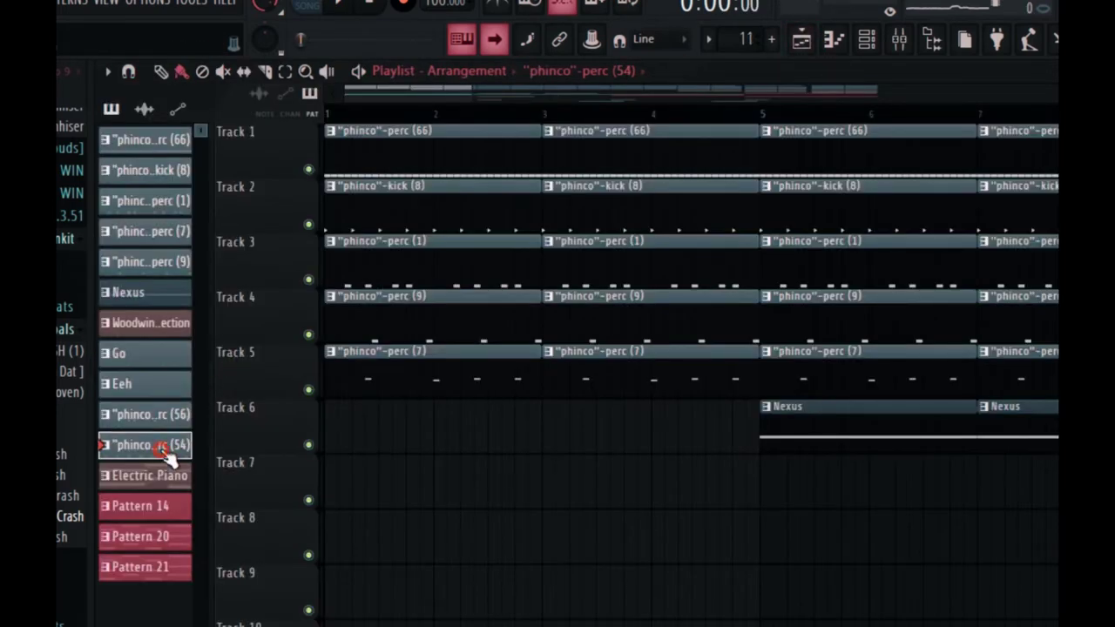
click(161, 449)
key(space)
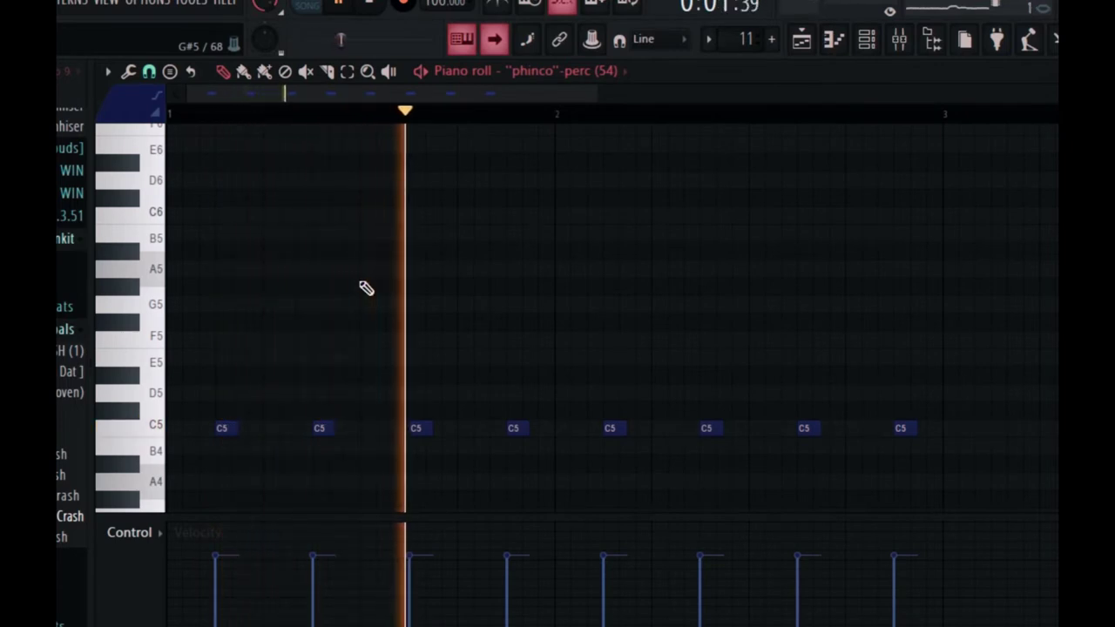
- Open Pattern 20 from the playlist and play its Sakura chords in the piano roll
click(802, 42)
click(152, 565)
key(space)
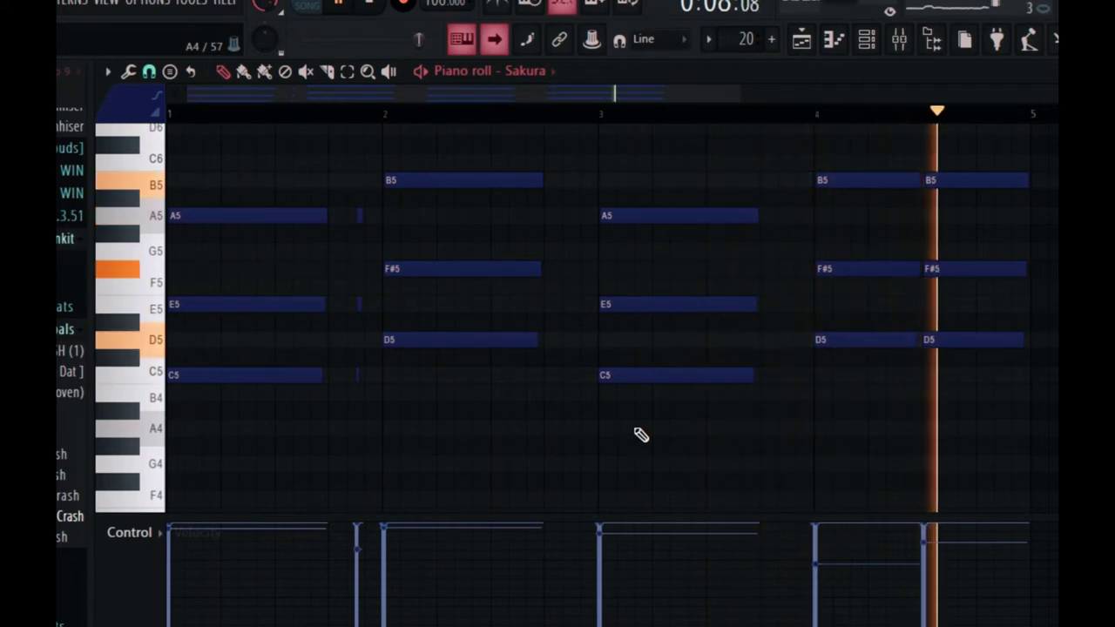
- Open Pattern 21 from the playlist and audition its Sakura chords in the piano roll
click(799, 46)
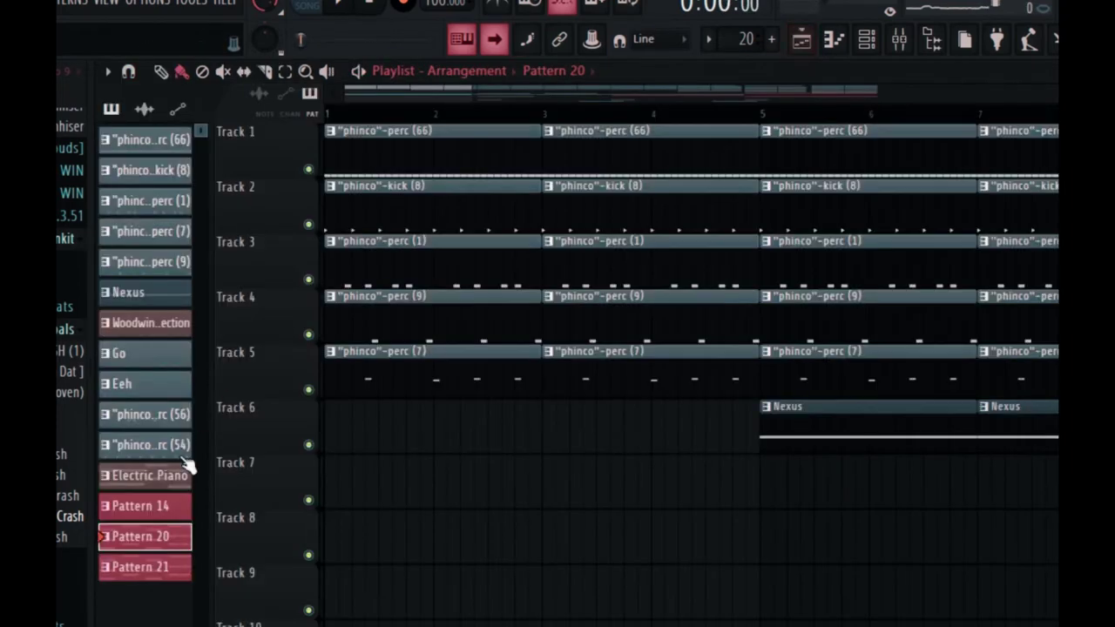
double_click(159, 567)
key(space)
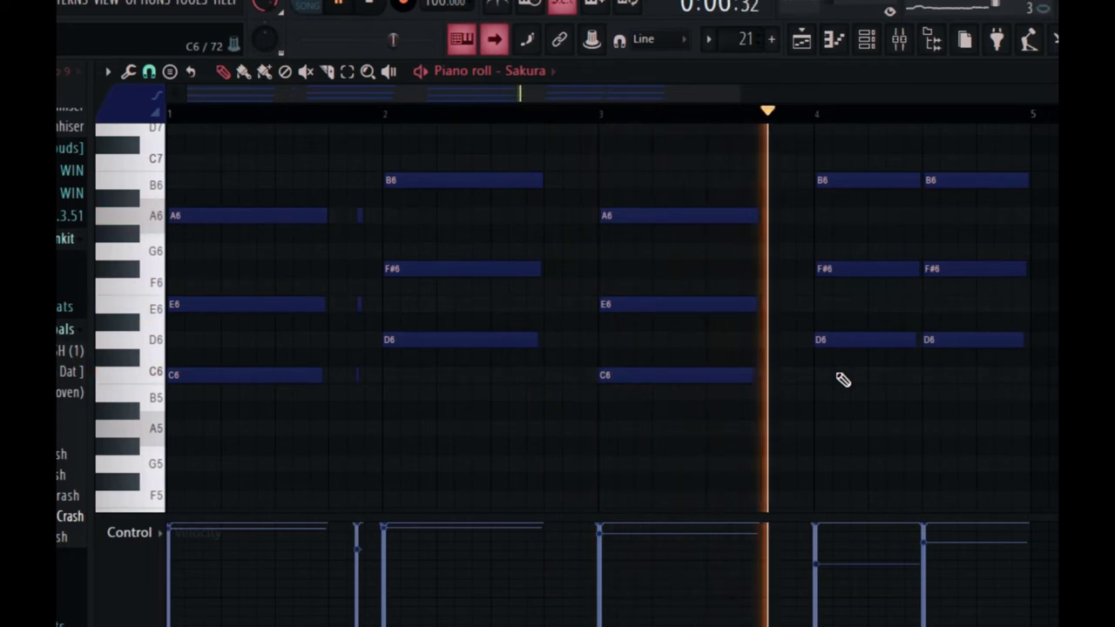
key(space)
- Return to the playlist and play the full arrangement in song mode
click(802, 38)
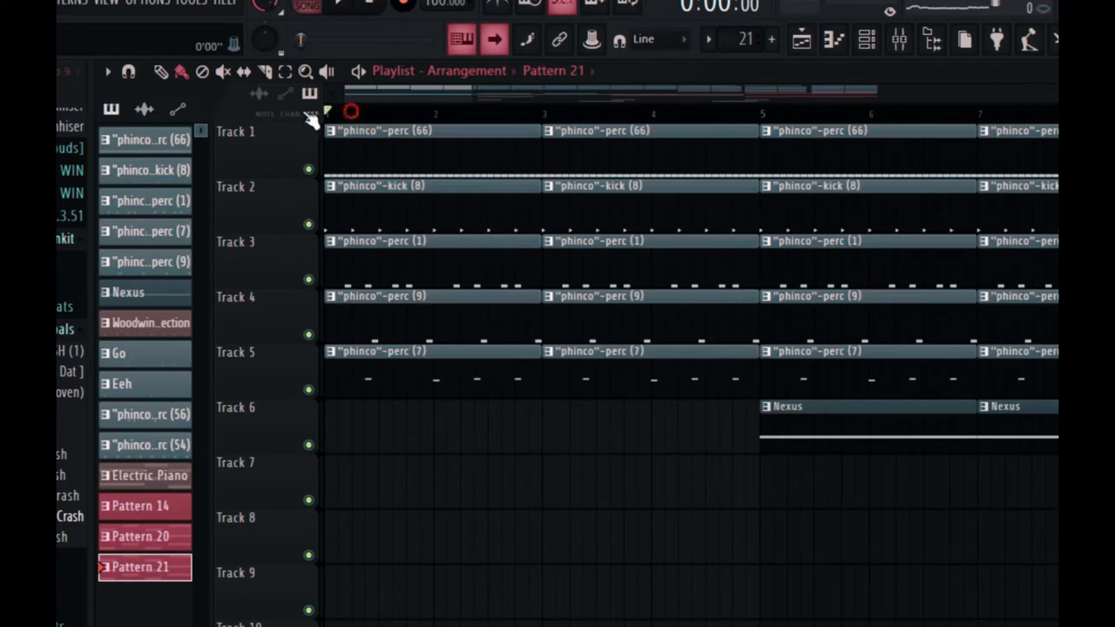
mouse_move(469, 95)
mouse_down()
mouse_move(959, 94)
mouse_move(465, 102)
mouse_up()
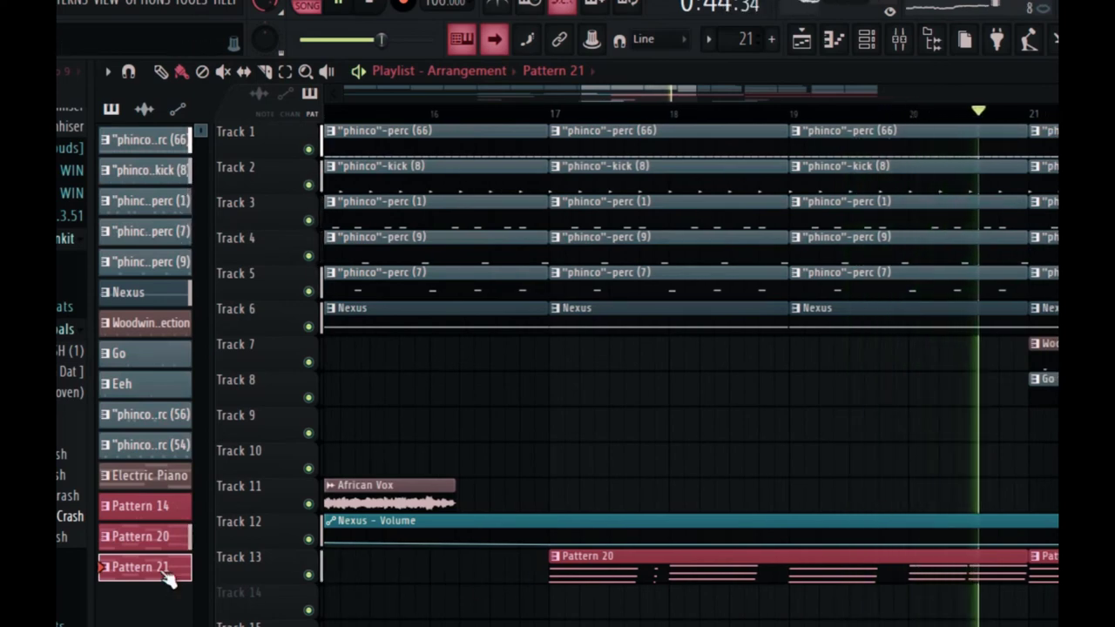
- Check Pattern 21's Sakura notes and the channel rack during song playback, and stop playback back in the playlist
key(F7)
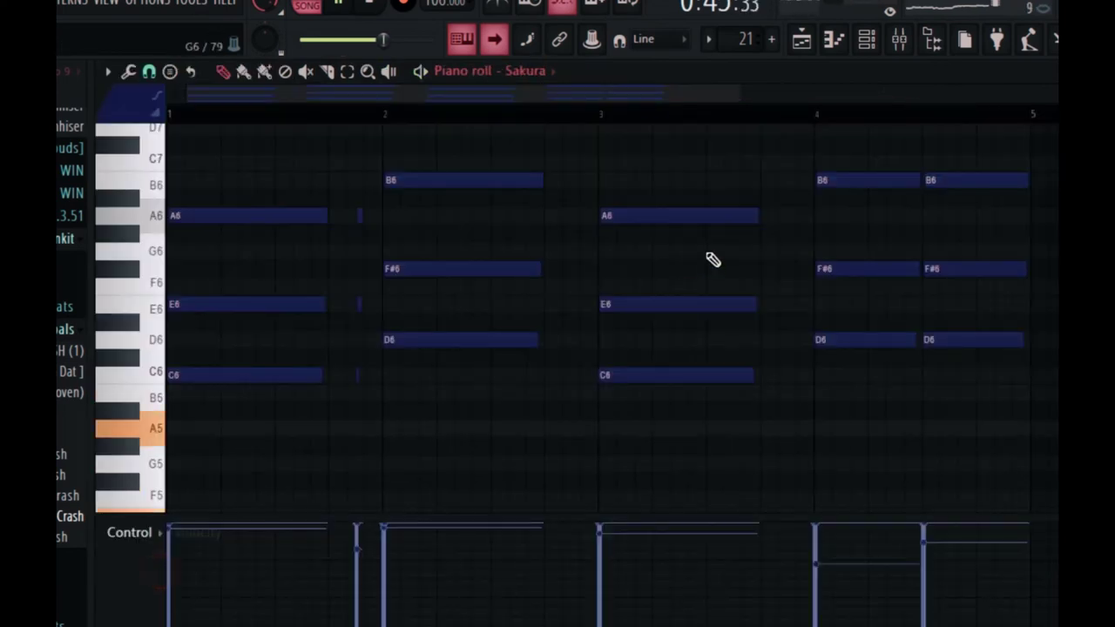
click(867, 40)
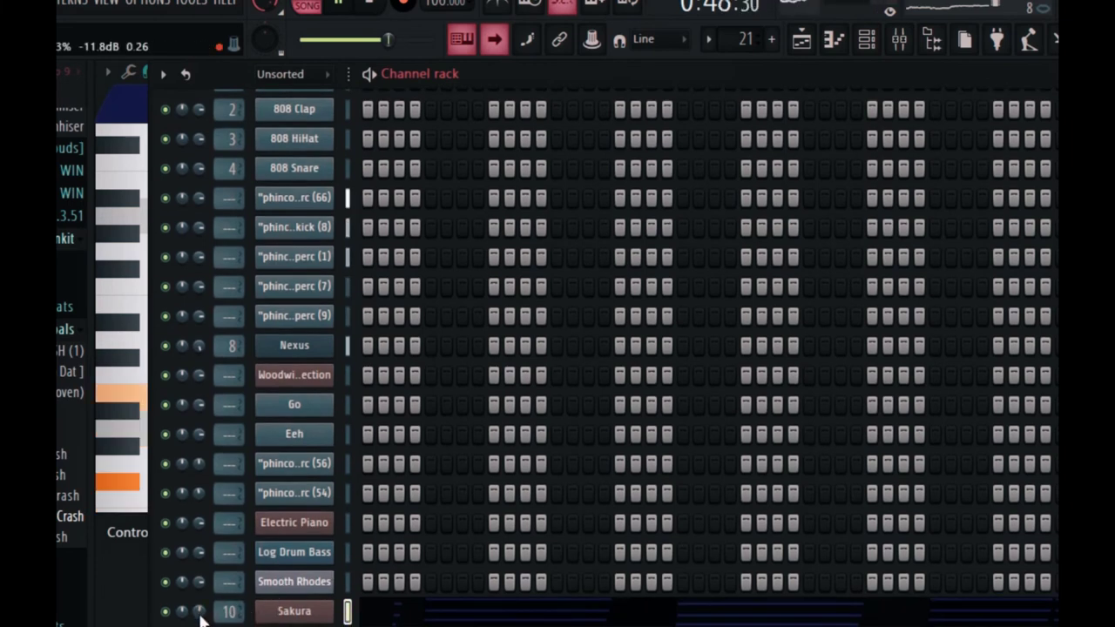
click(816, 46)
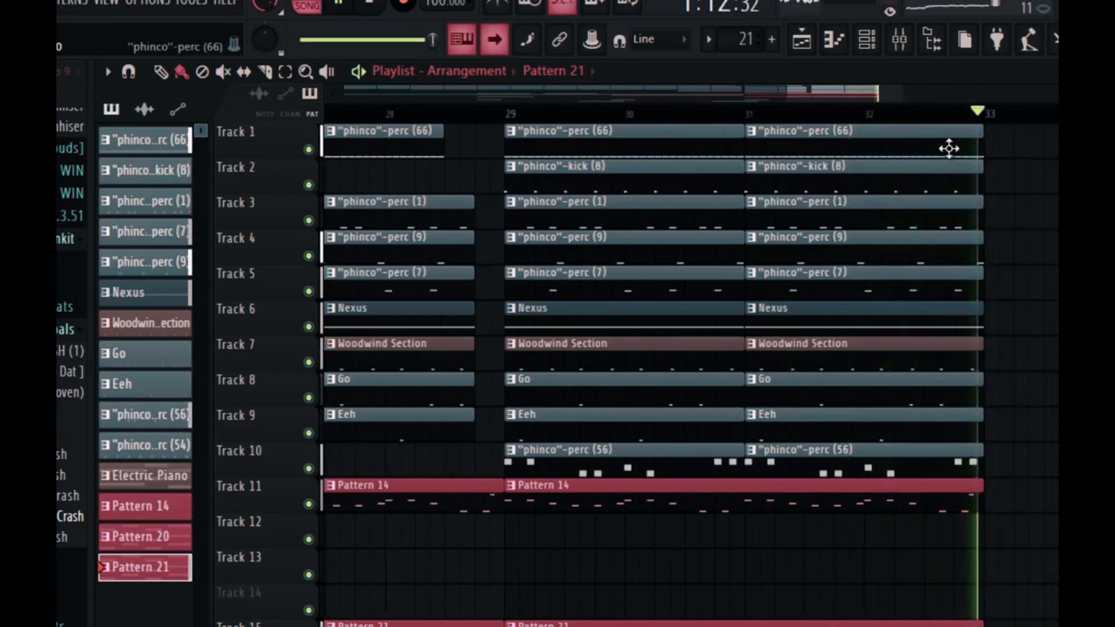
key(space)
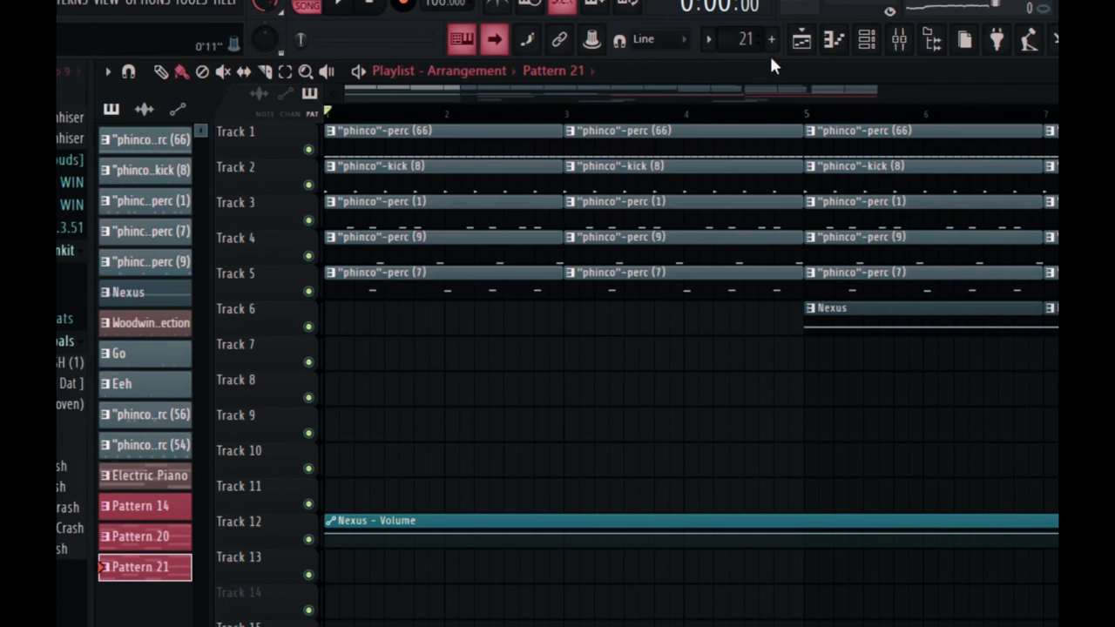
key(F12)
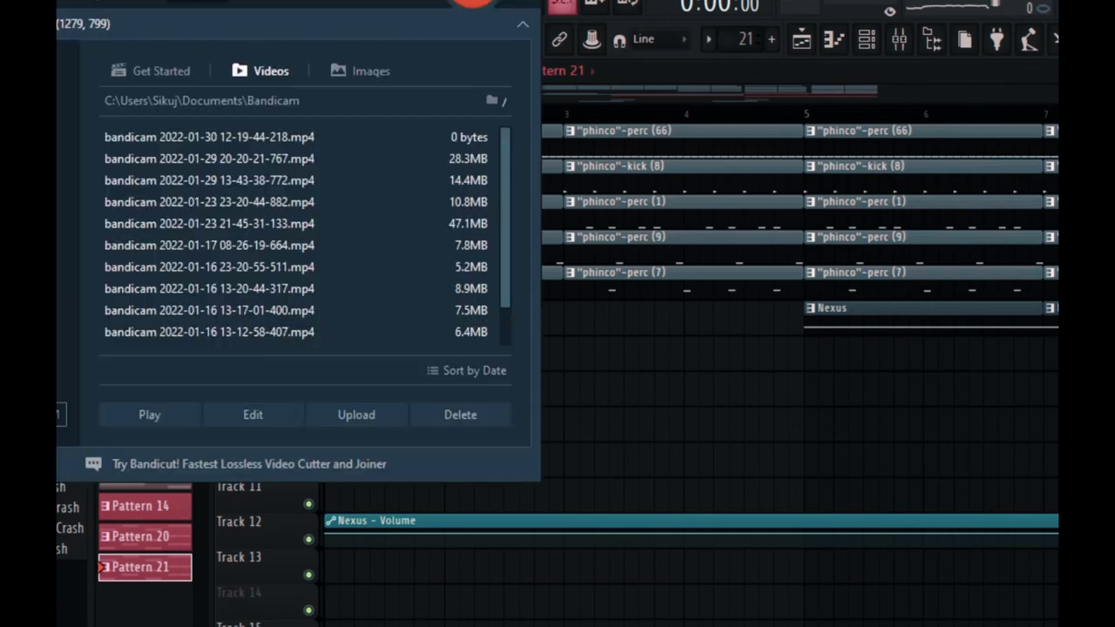